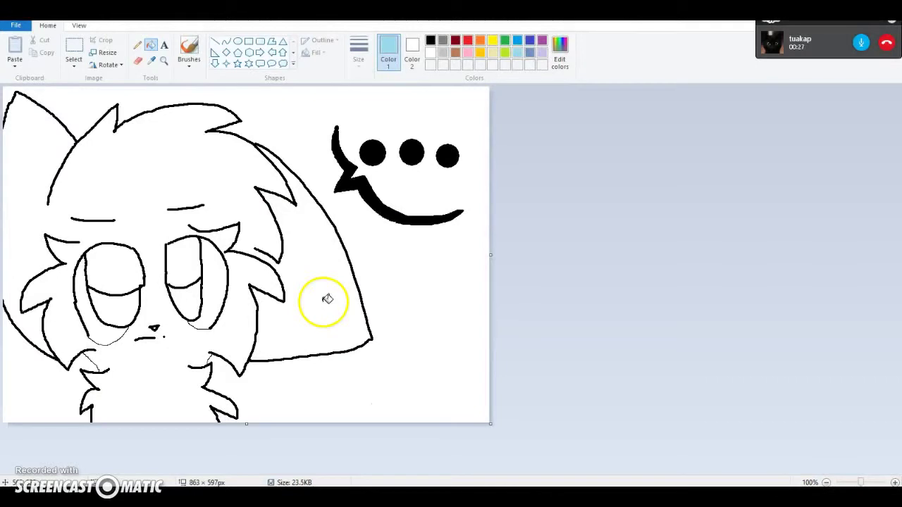
- Fill the lower halves of both eyes light blue and the upper halves dark blue
left_click(189, 302)
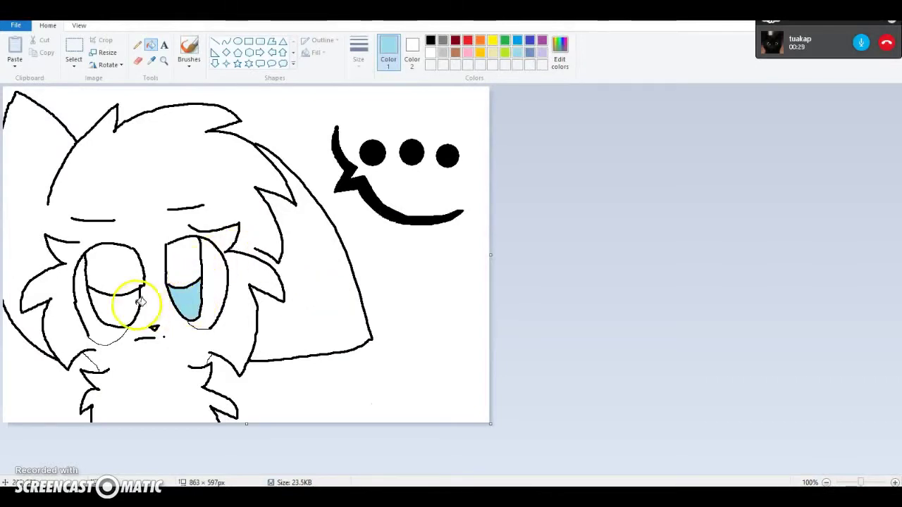
left_click(126, 302)
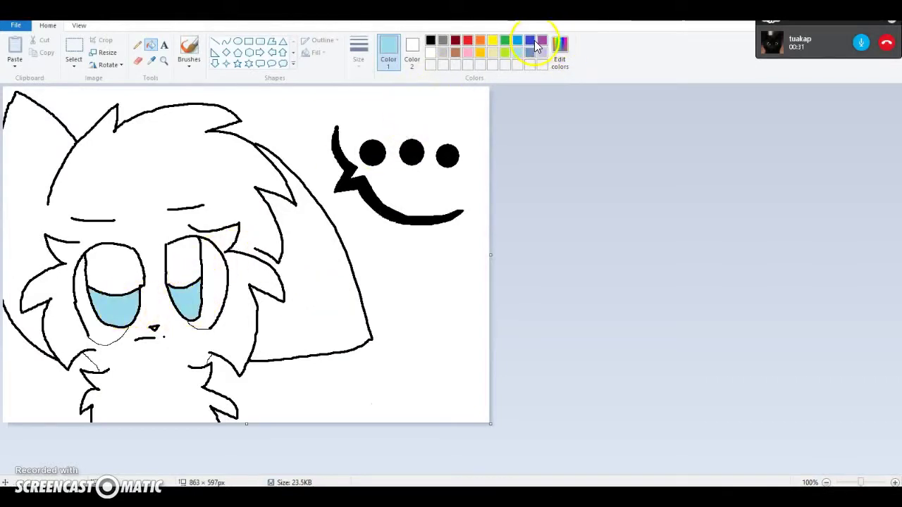
left_click(184, 261)
left_click(131, 265)
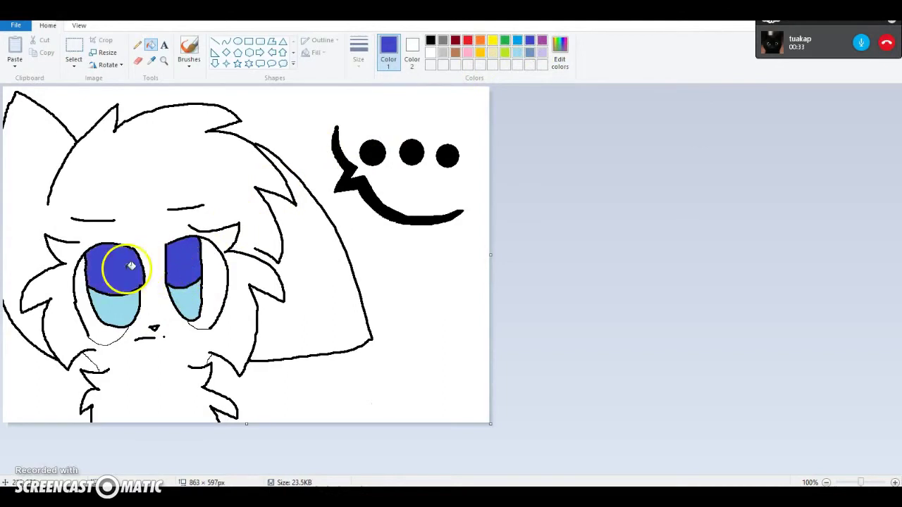
left_click(225, 289)
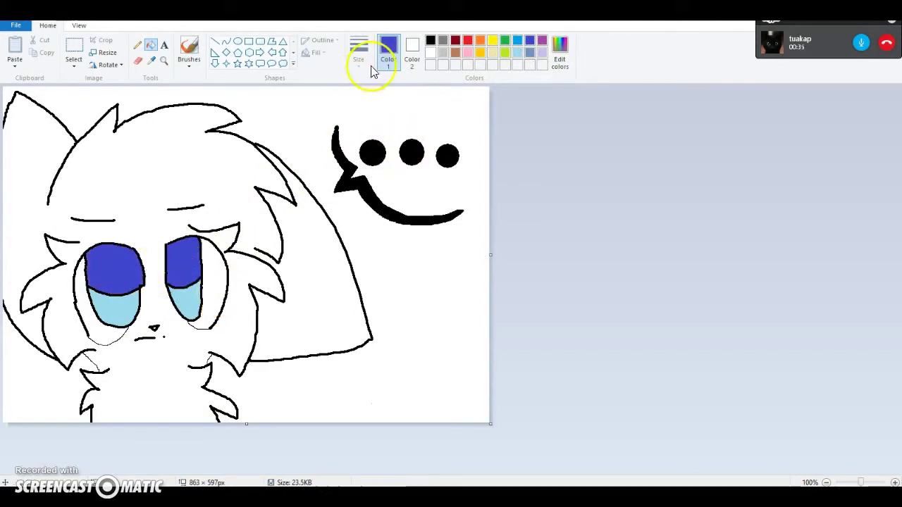
- Fill the cat's head, body and tail grey and close the gap in the head outline
left_click(217, 190)
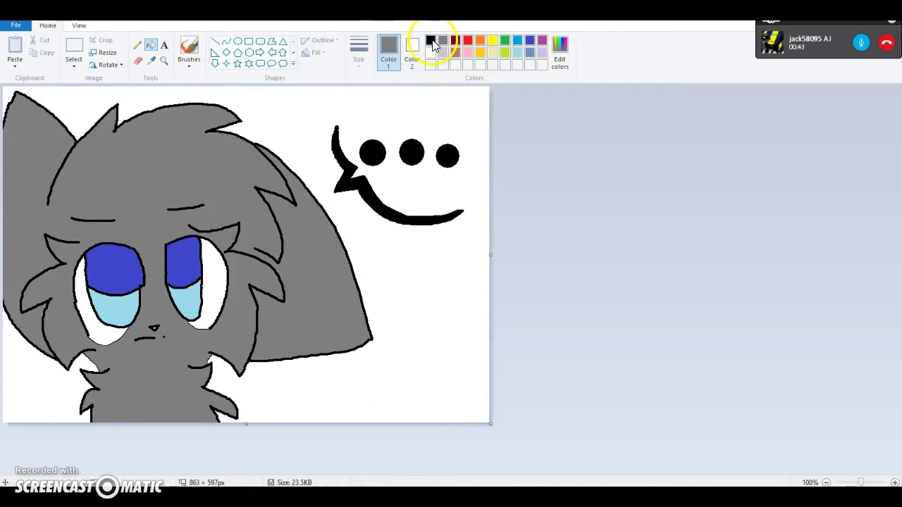
left_click(188, 48)
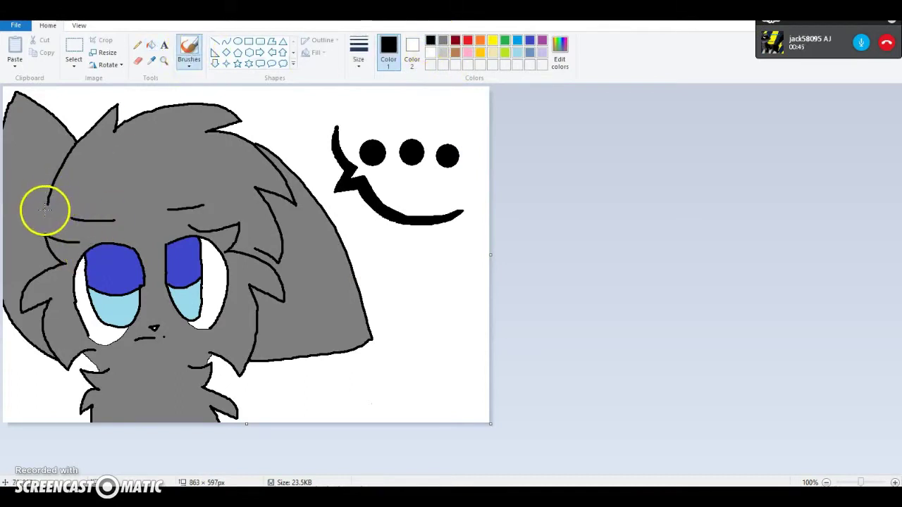
left_click_drag(48, 204, 48, 219)
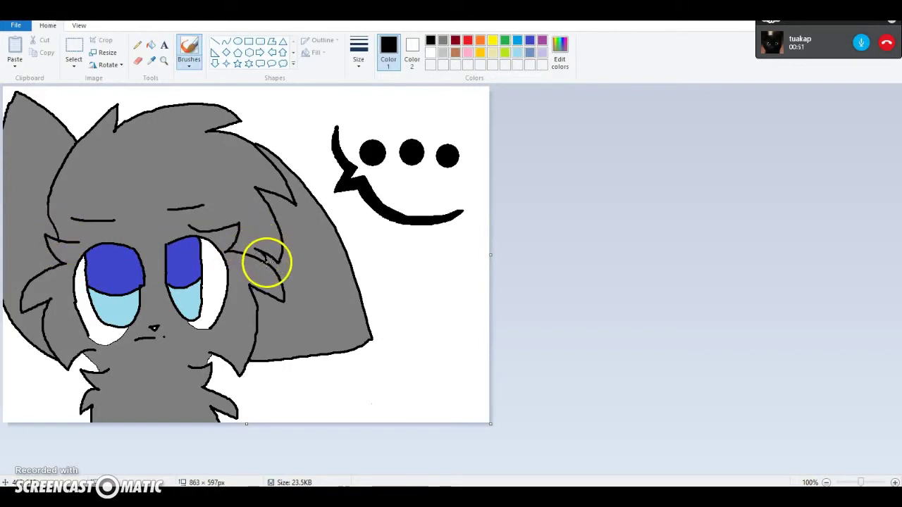
- Fill the far-left ear and the tail shape behind the head black
left_click(151, 45)
left_click(39, 176)
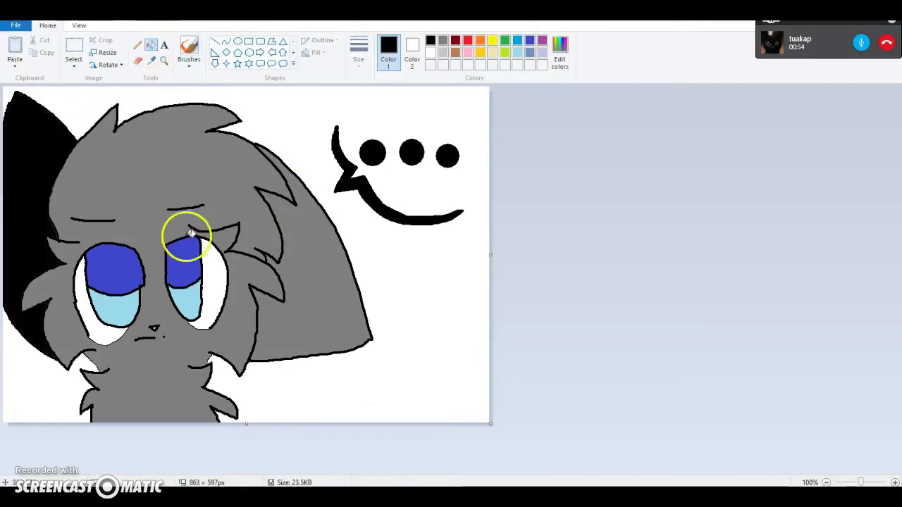
right_click(323, 303)
left_click(323, 304)
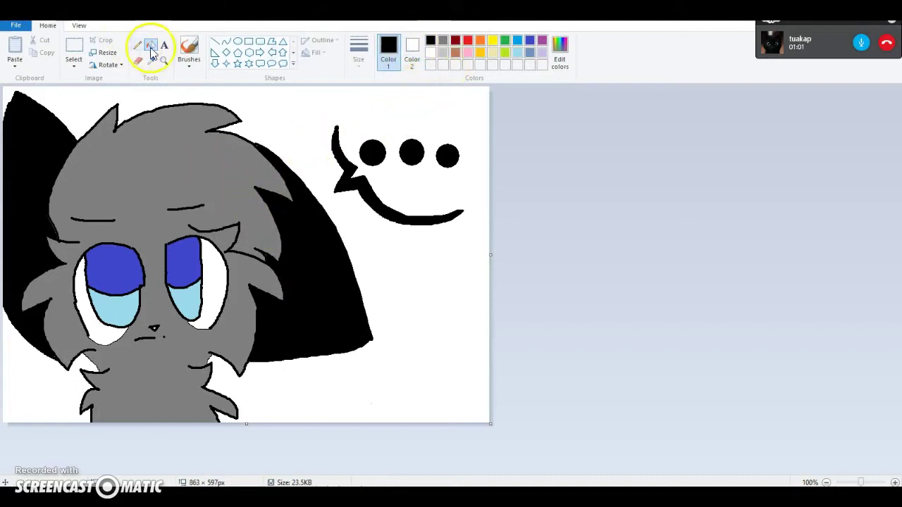
- Draw two curved lines across the chin and lower neck, then fill the band between them black
left_click(226, 42)
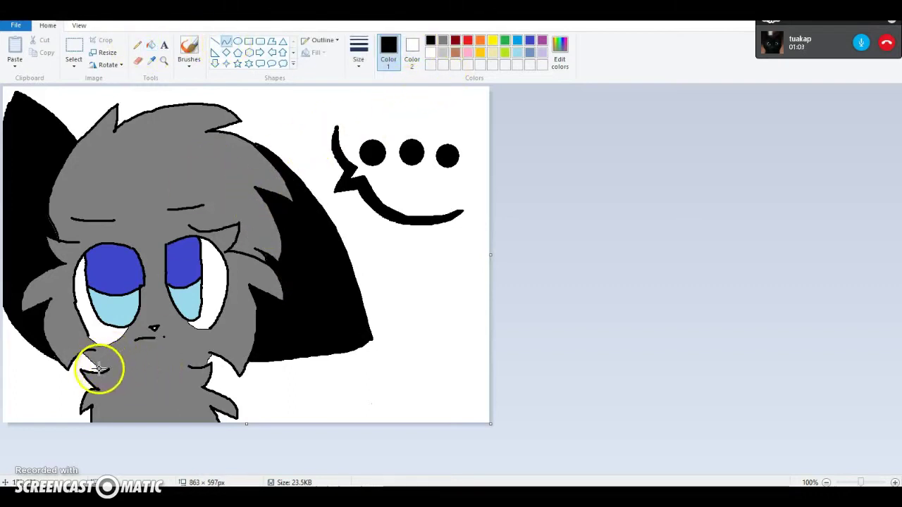
mouse_move(99, 367)
left_mouse_down()
mouse_move(209, 362)
mouse_move(154, 360)
left_mouse_up()
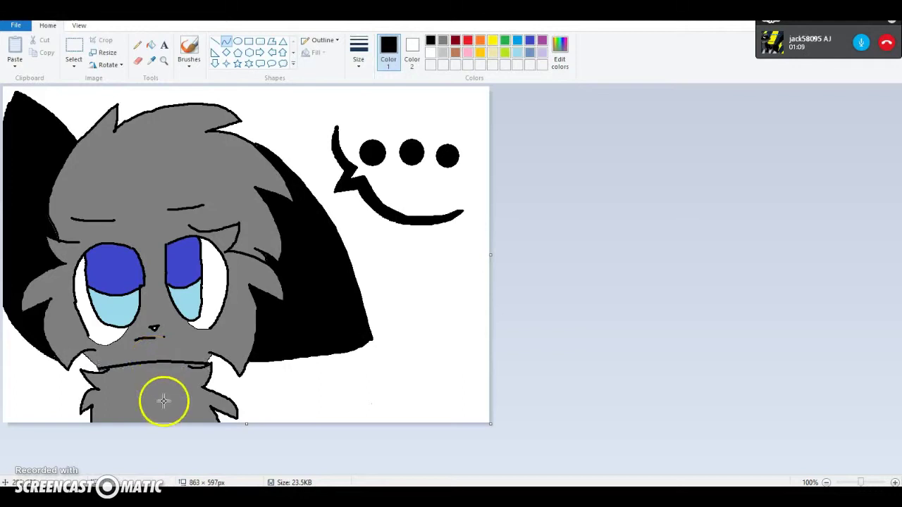
mouse_move(99, 387)
left_mouse_down()
mouse_move(240, 370)
mouse_move(204, 384)
mouse_move(167, 382)
left_mouse_up()
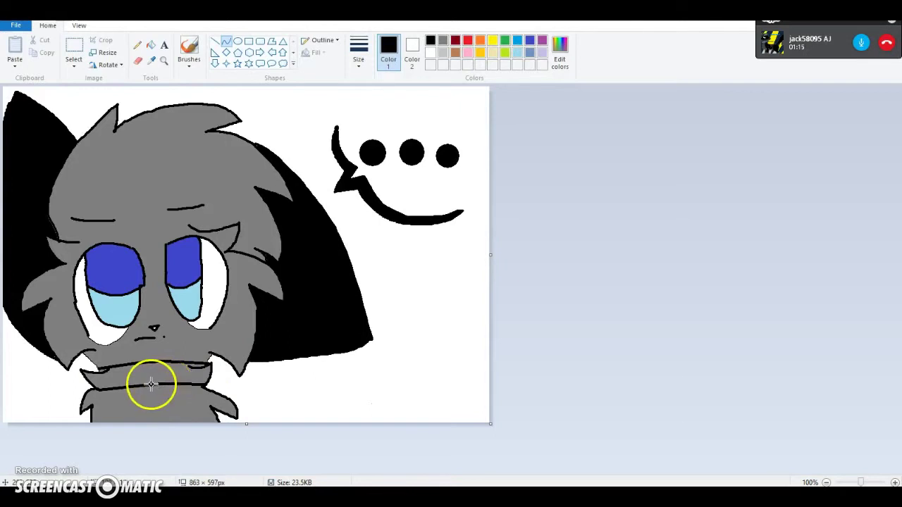
left_click_drag(151, 383, 177, 346)
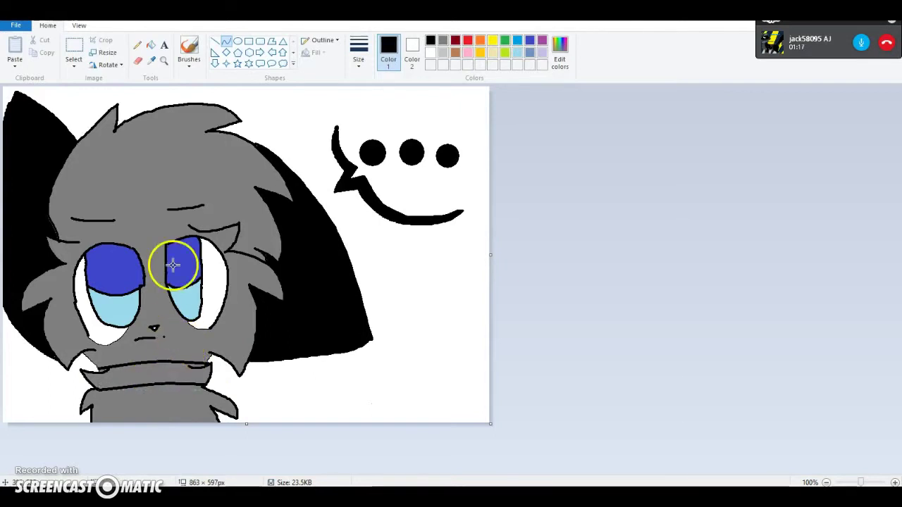
left_click(150, 42)
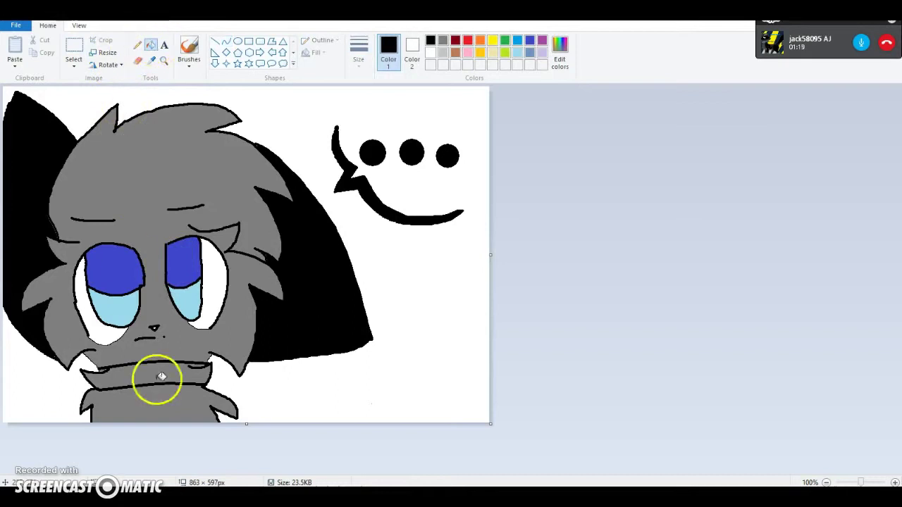
left_click(153, 380)
left_click(152, 380)
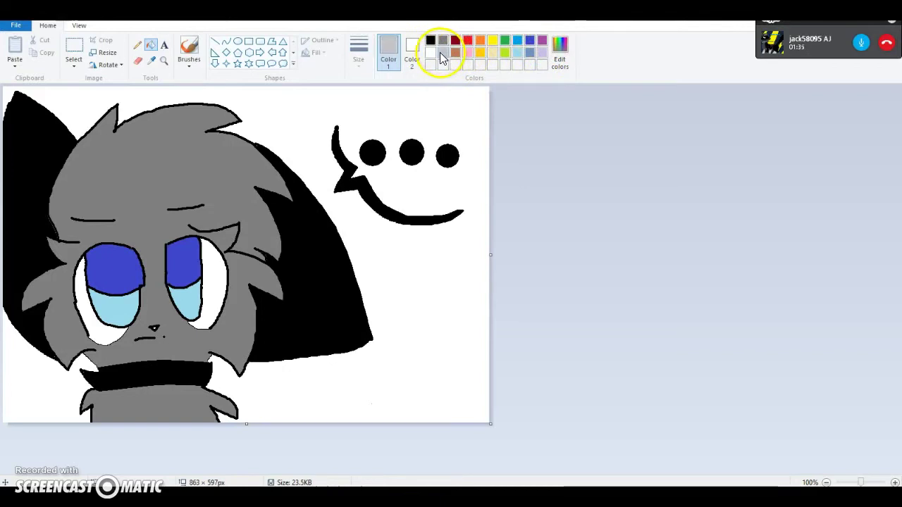
- Fill the white background light grey and paint over the black curve near the dots
left_click(262, 112)
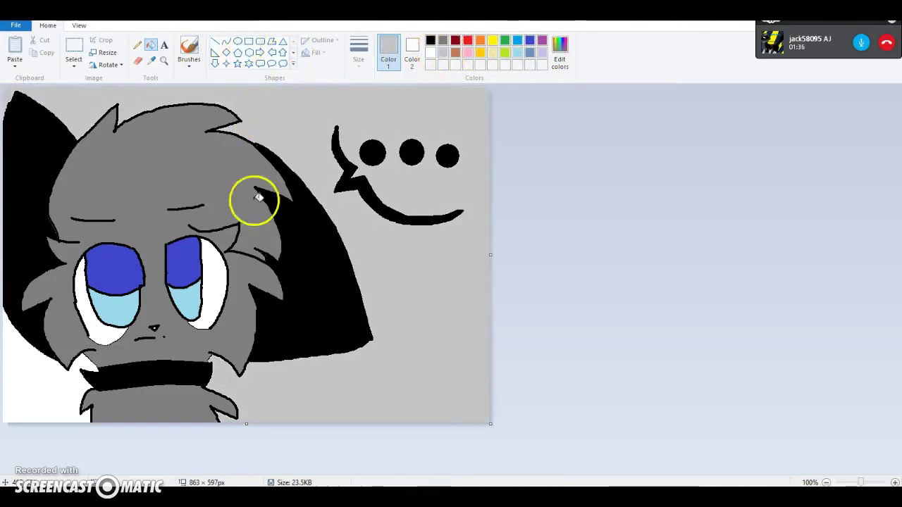
left_click(28, 356)
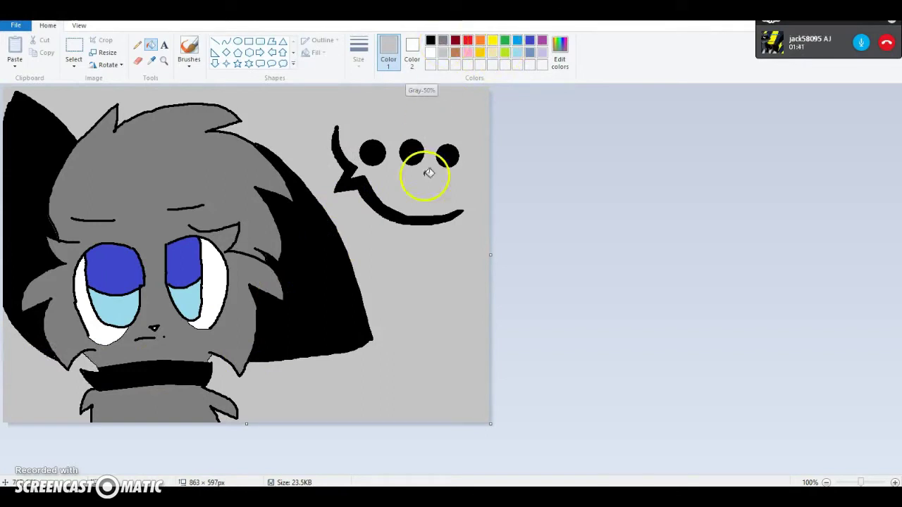
left_click(362, 189)
- Undo stray grey fills on the dots and black region, keeping the curve erased
left_click(385, 146)
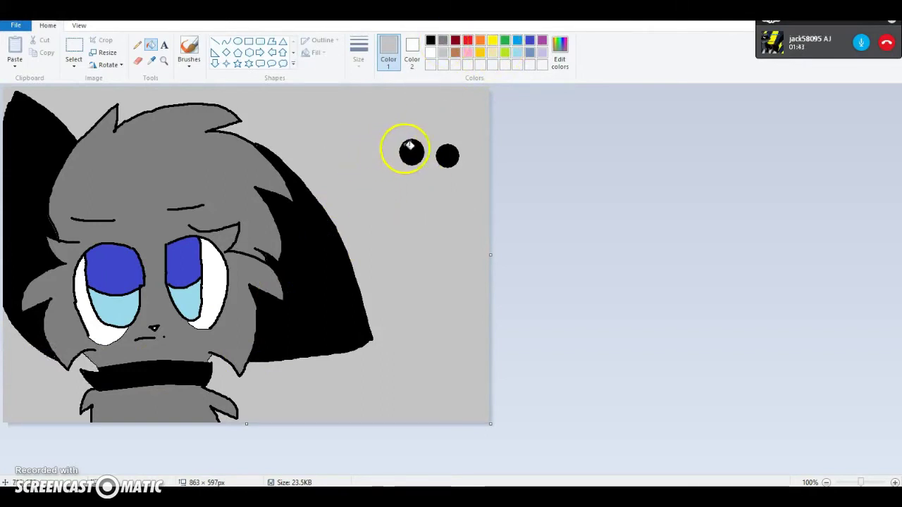
left_click(411, 150)
key("ctrl+z")
key("ctrl+z")
key("ctrl+z")
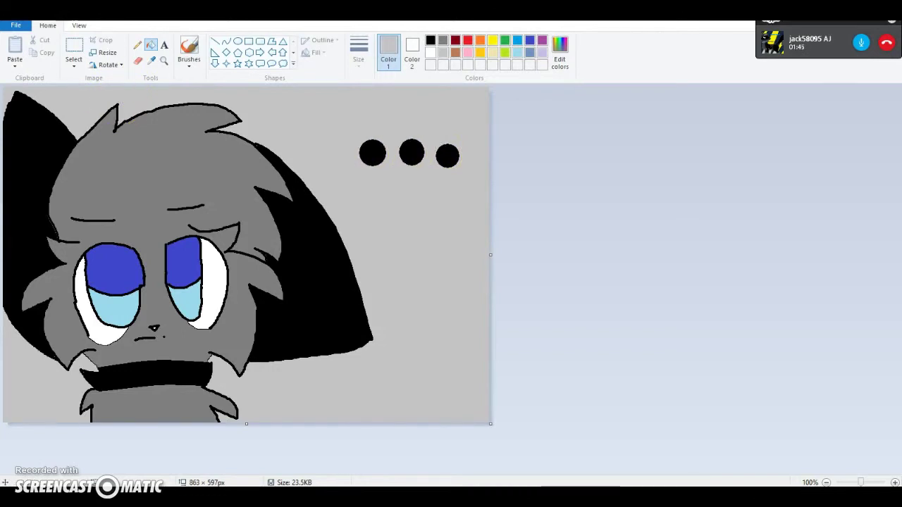
key("ctrl+y")
left_click(324, 320)
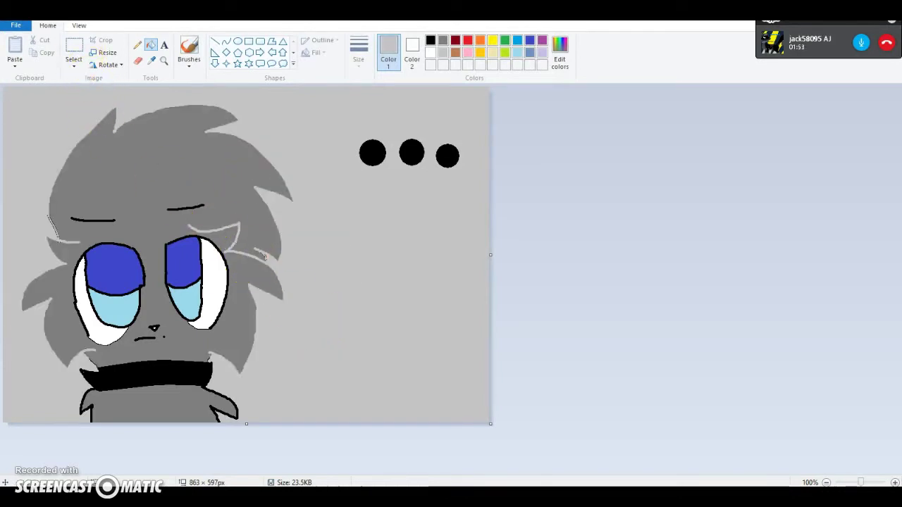
key("ctrl+z")
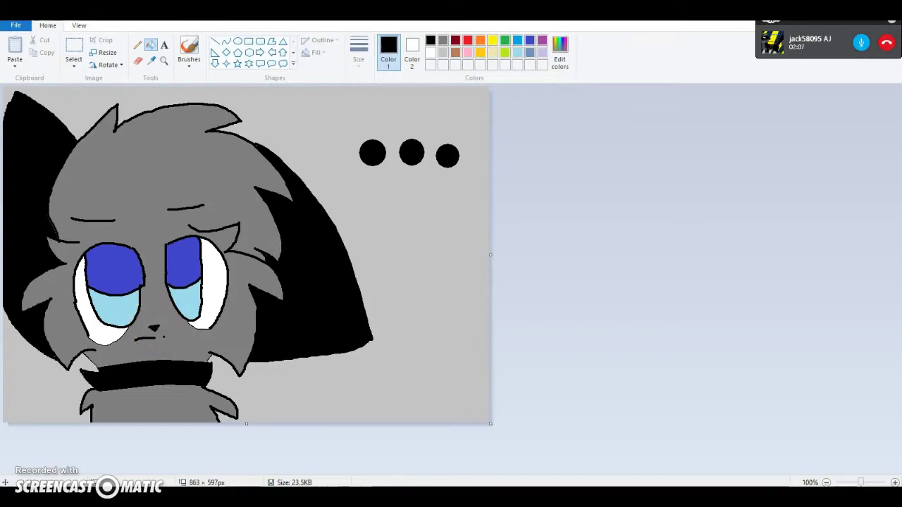
- Draw white spike outlines along the lower edge of the collar with the brush
left_click(185, 48)
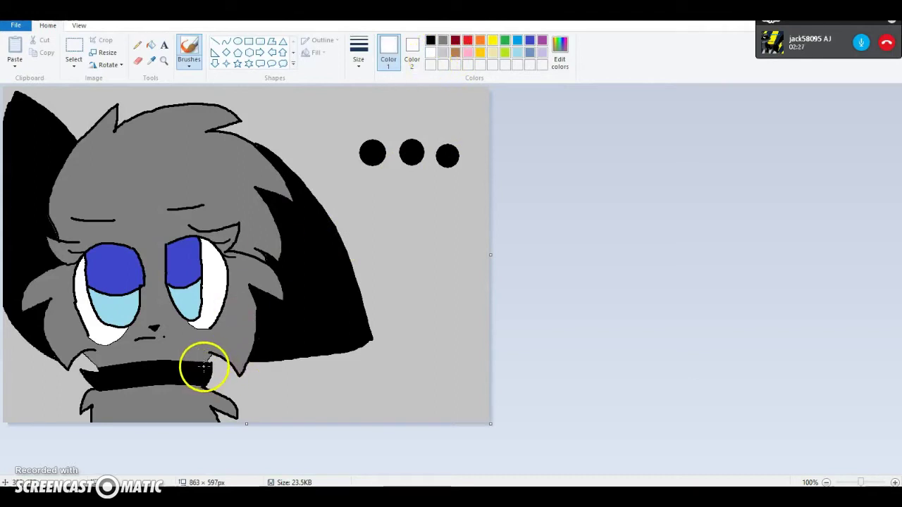
mouse_move(211, 368)
left_mouse_down()
mouse_move(220, 375)
mouse_move(202, 377)
left_mouse_up()
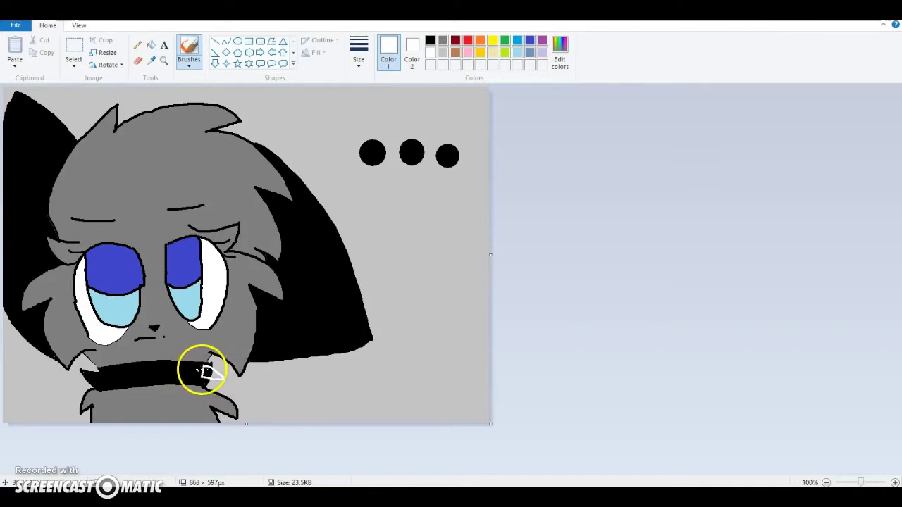
mouse_move(165, 373)
left_mouse_down()
mouse_move(175, 397)
mouse_move(178, 374)
mouse_move(132, 374)
mouse_move(138, 395)
mouse_move(143, 372)
mouse_move(131, 371)
mouse_move(124, 383)
mouse_move(105, 380)
mouse_move(108, 397)
mouse_move(116, 380)
mouse_move(91, 384)
left_mouse_up()
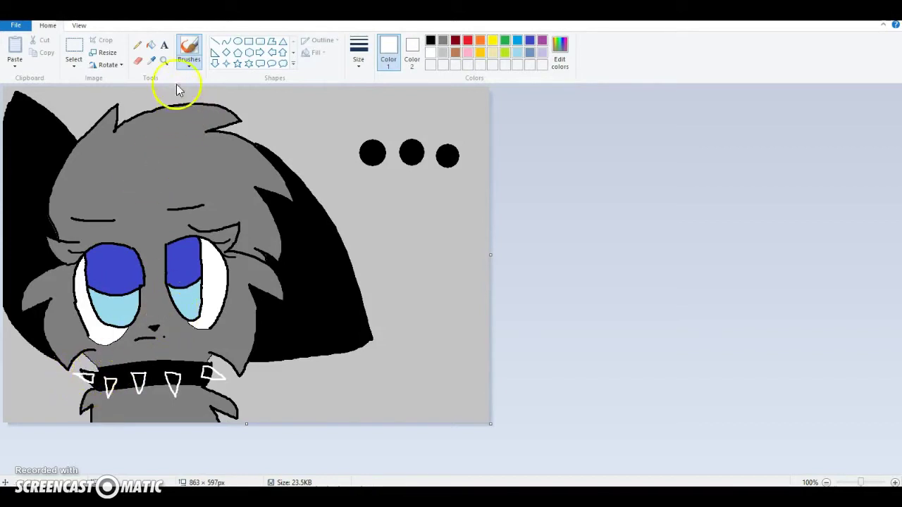
- Fill the five collar spikes solid white, from rightmost to leftmost
left_click(151, 47)
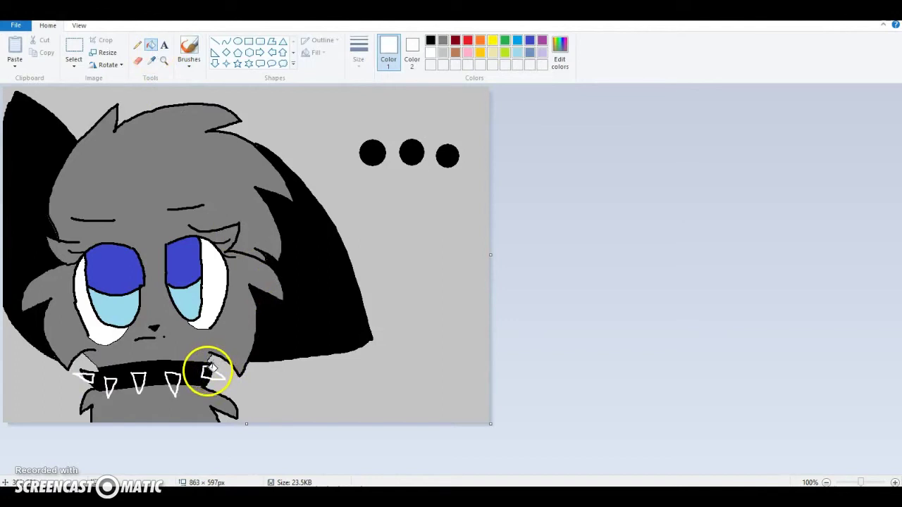
left_click(211, 373)
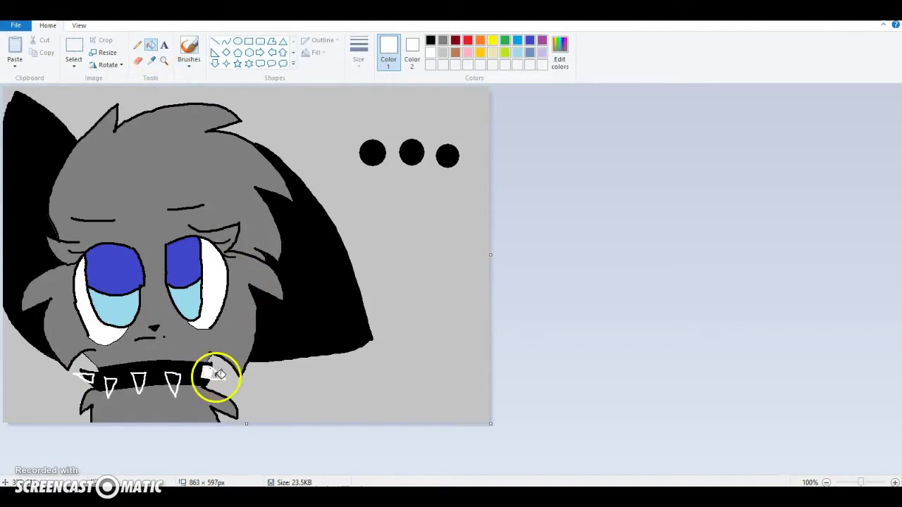
left_click(174, 381)
left_click(140, 382)
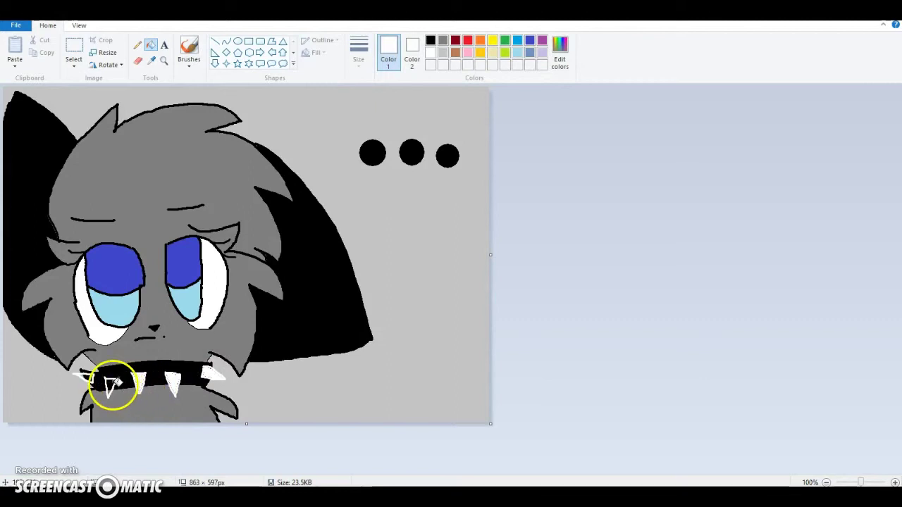
left_click(111, 384)
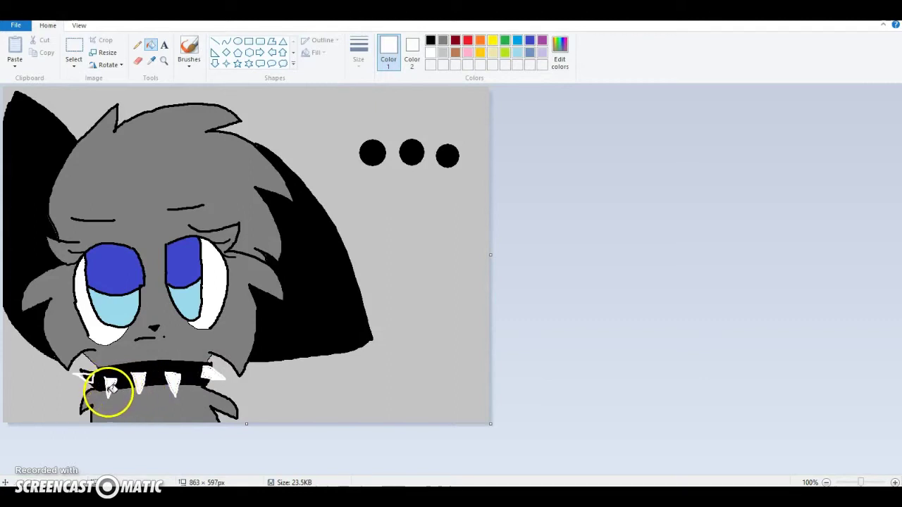
left_click(84, 372)
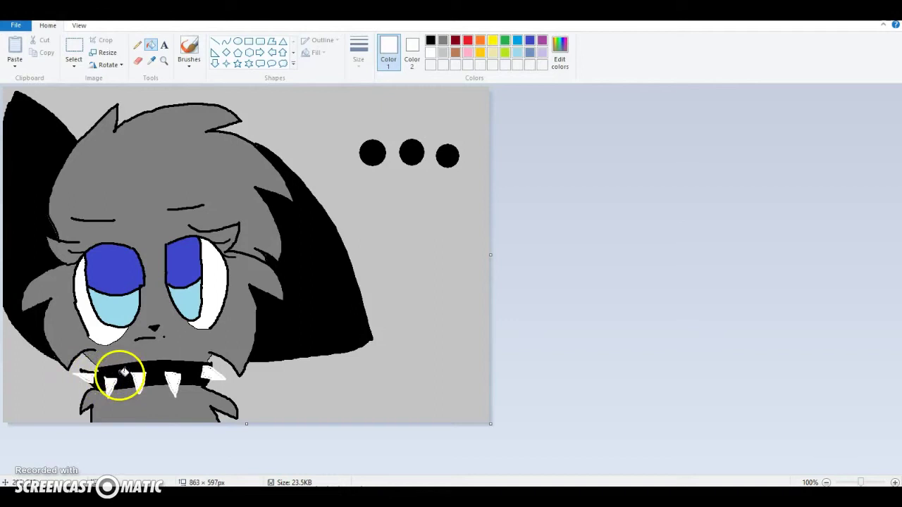
- Switch to the brush and set it to the thickest size
left_click(200, 44)
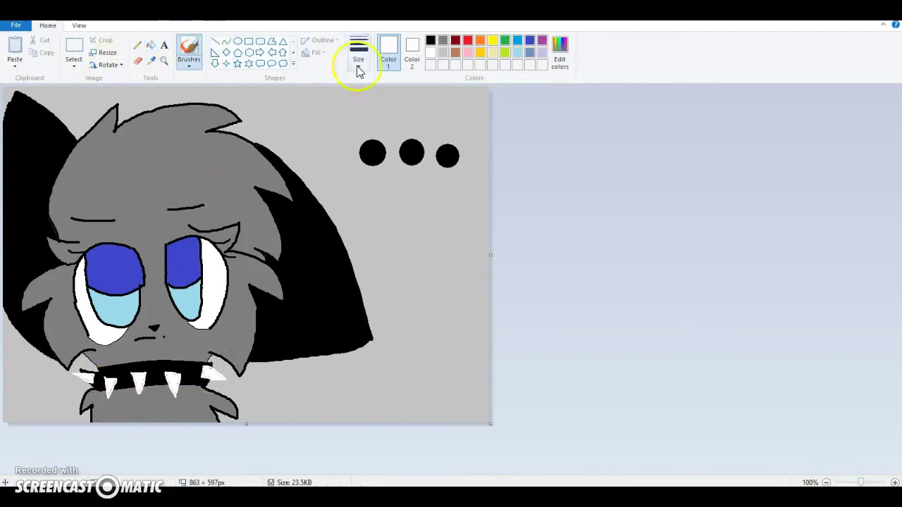
left_click(359, 46)
left_click(360, 159)
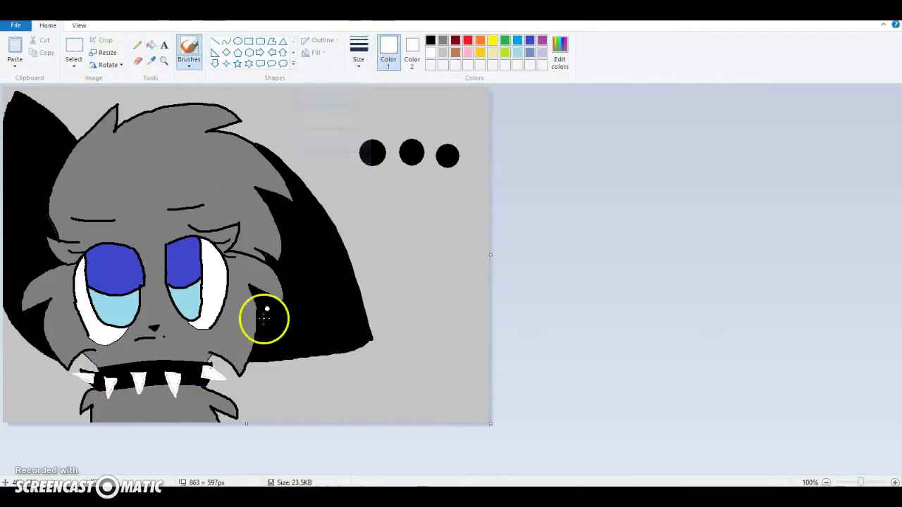
- Paint a white stud on the collar, then answer and minimize an incoming video call
key("ctrl+z")
left_click_drag(225, 272, 215, 308)
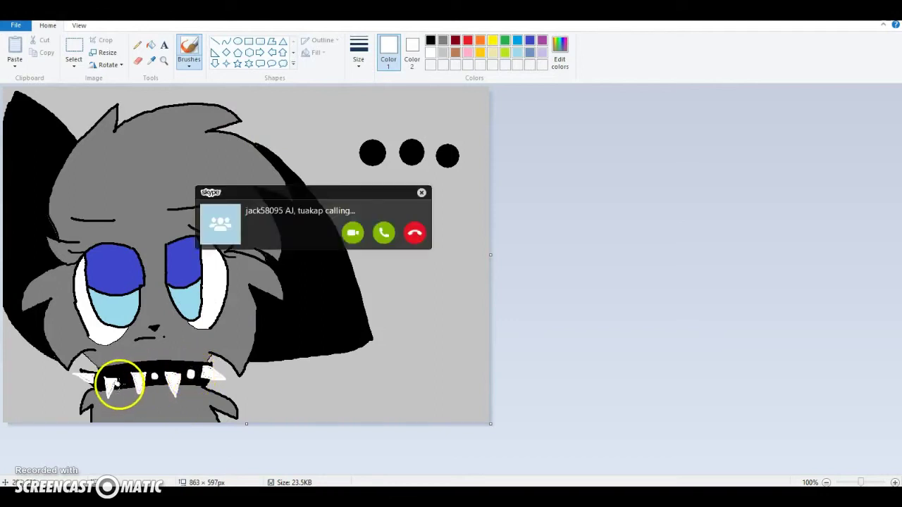
left_click(383, 234)
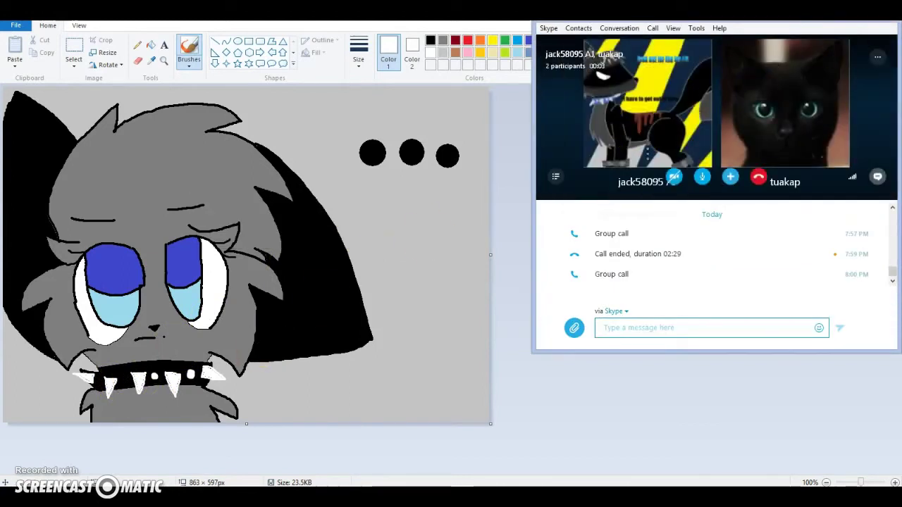
left_click(392, 447)
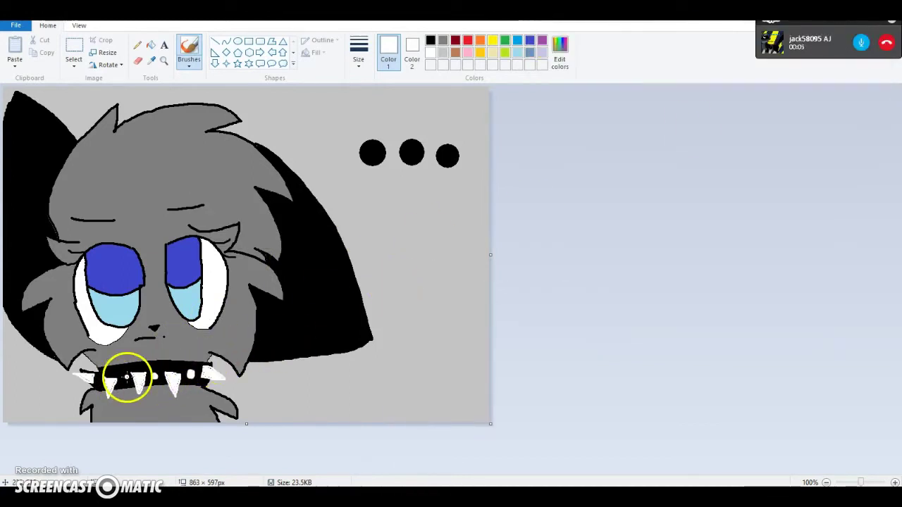
- Add two more white studs between the left-hand spikes of the collar
left_click_drag(125, 379, 129, 382)
left_click(100, 383)
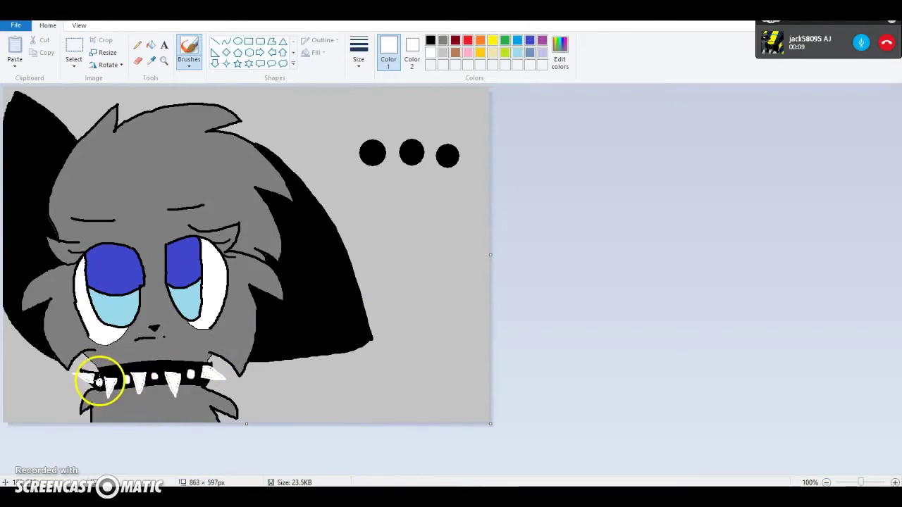